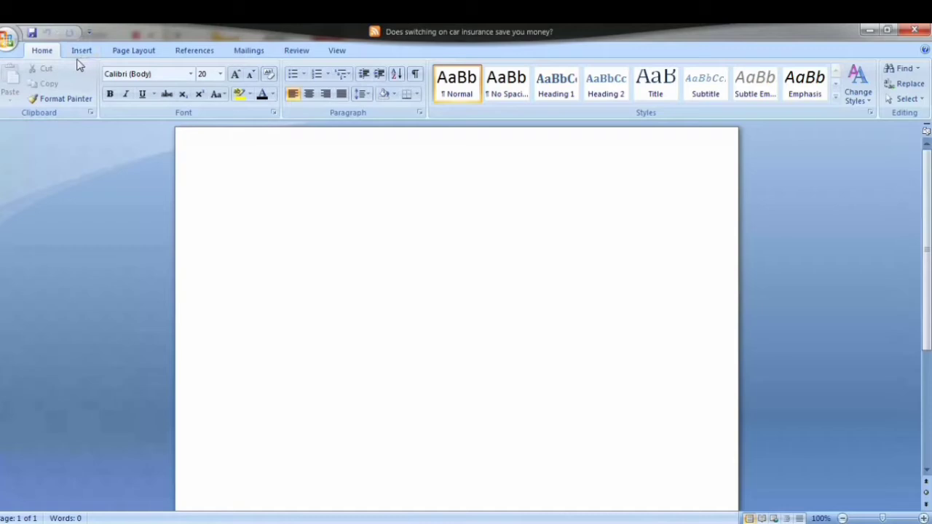
Step: Insert a table with 5 columns and 5 rows into the blank document
{"action": "left_click", "coordinate": [82, 51]}
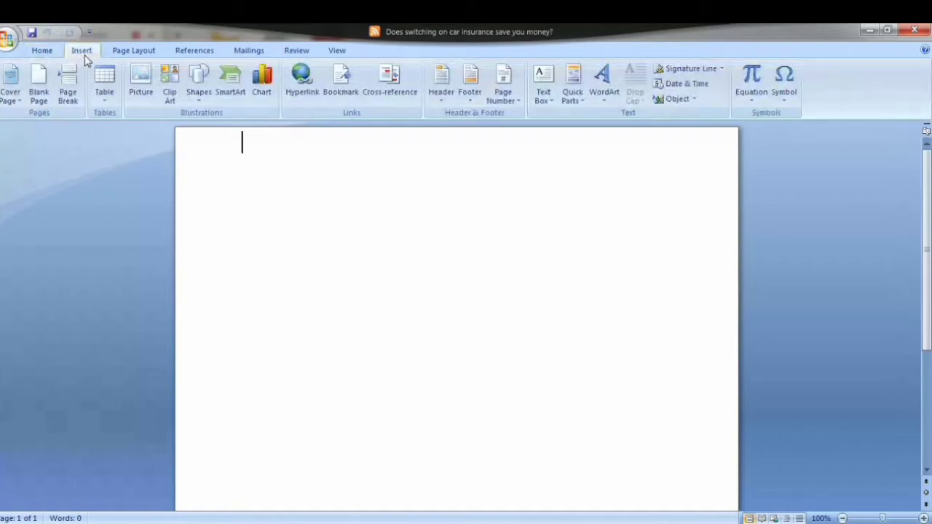
{"action": "left_click", "coordinate": [104, 106]}
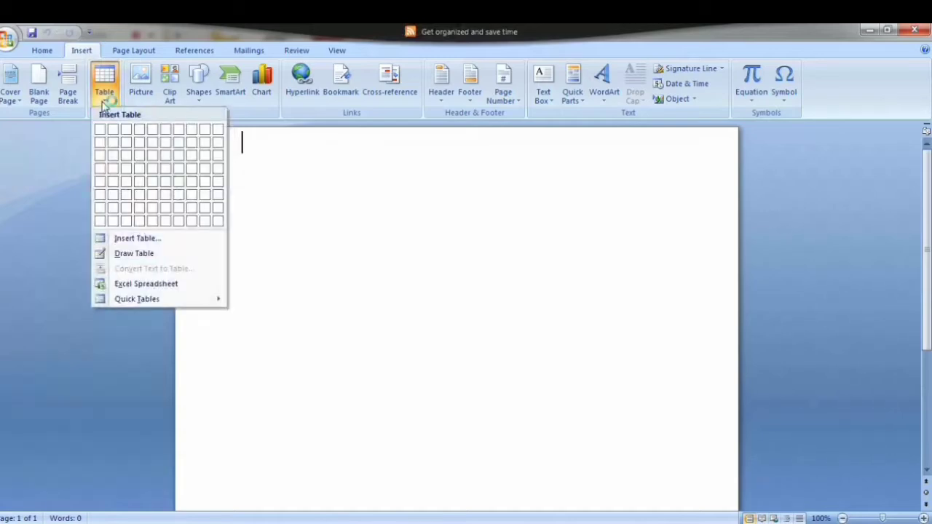
{"action": "left_click", "coordinate": [73, 197]}
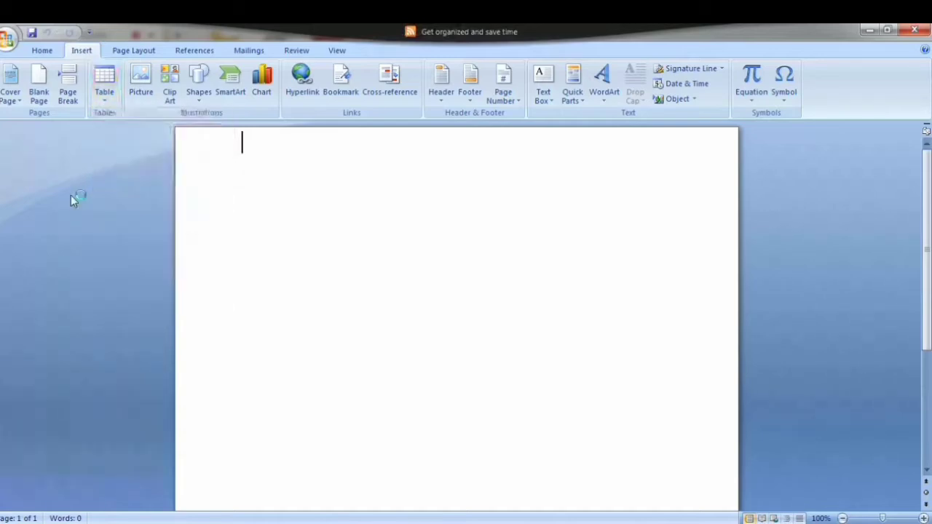
{"action": "left_click", "coordinate": [104, 106]}
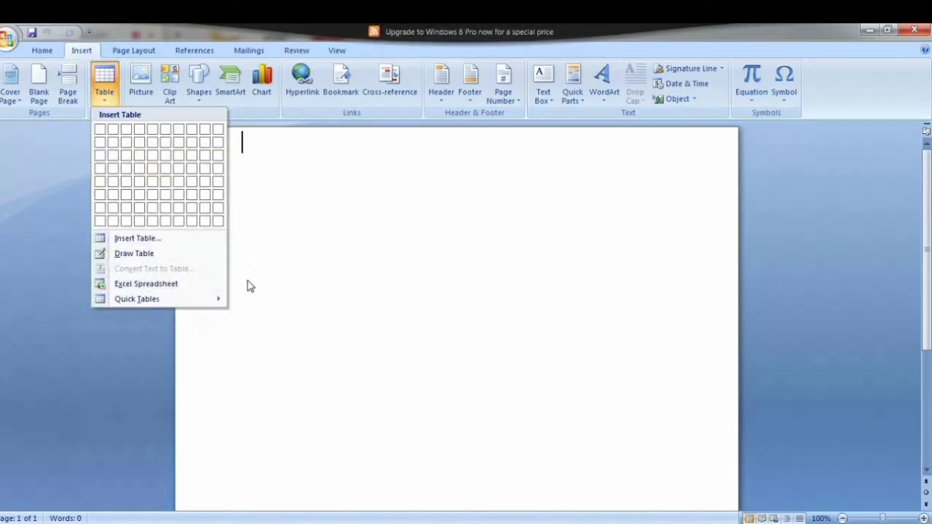
{"action": "left_click", "coordinate": [156, 239]}
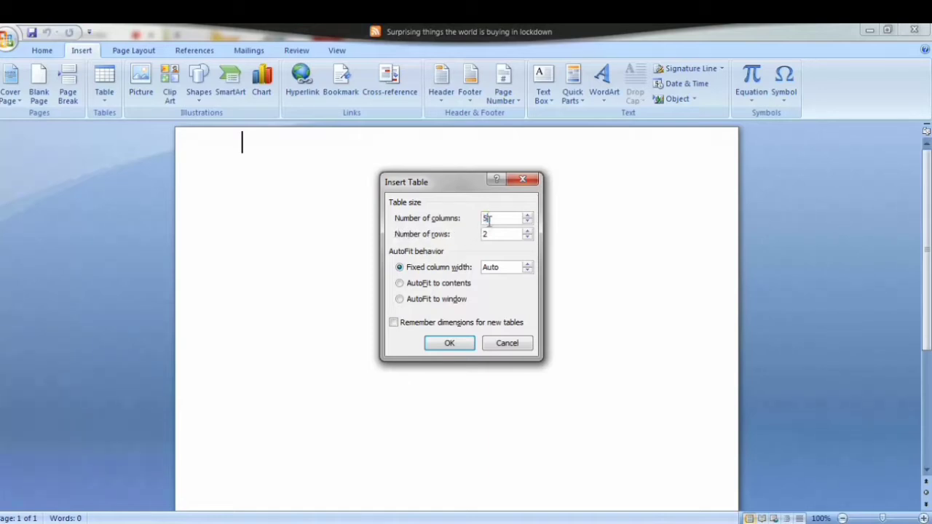
{"action": "type", "text": "5"}
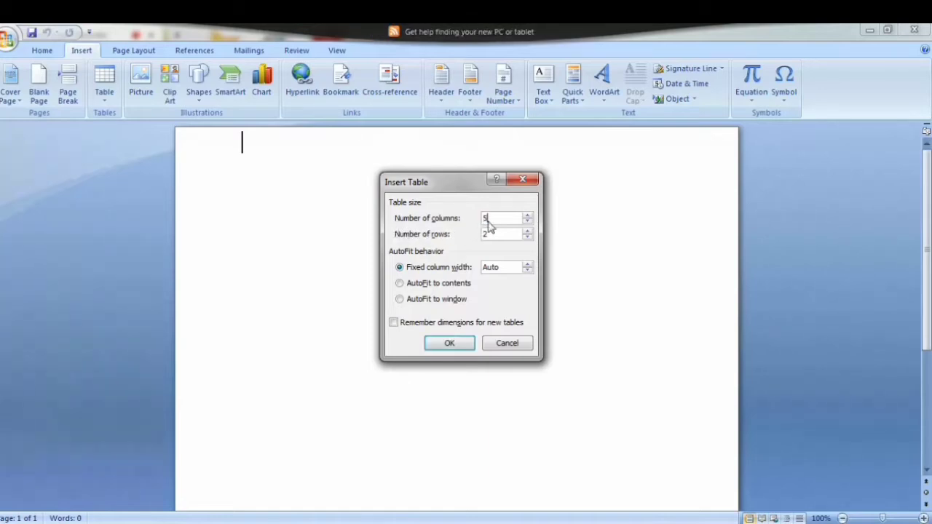
{"action": "double_click", "coordinate": [491, 231]}
{"action": "type", "text": "5"}
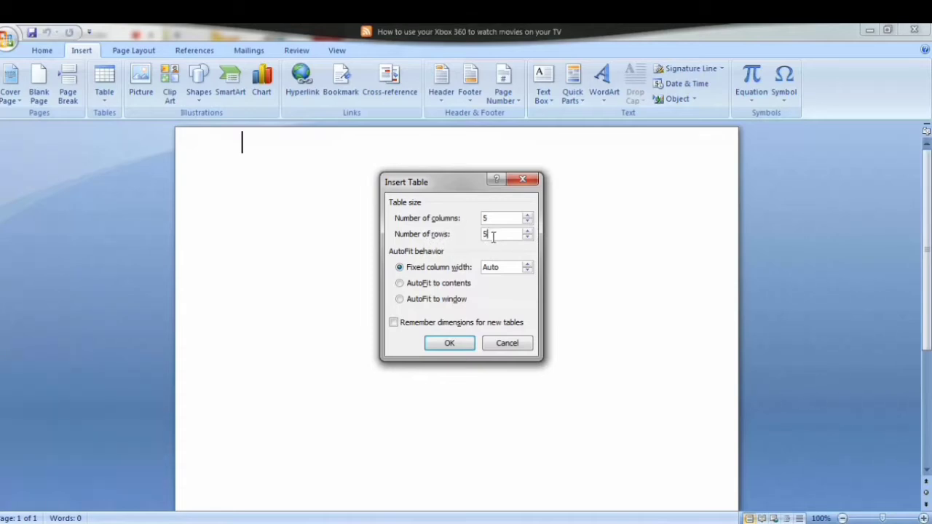
{"action": "left_click", "coordinate": [450, 344]}
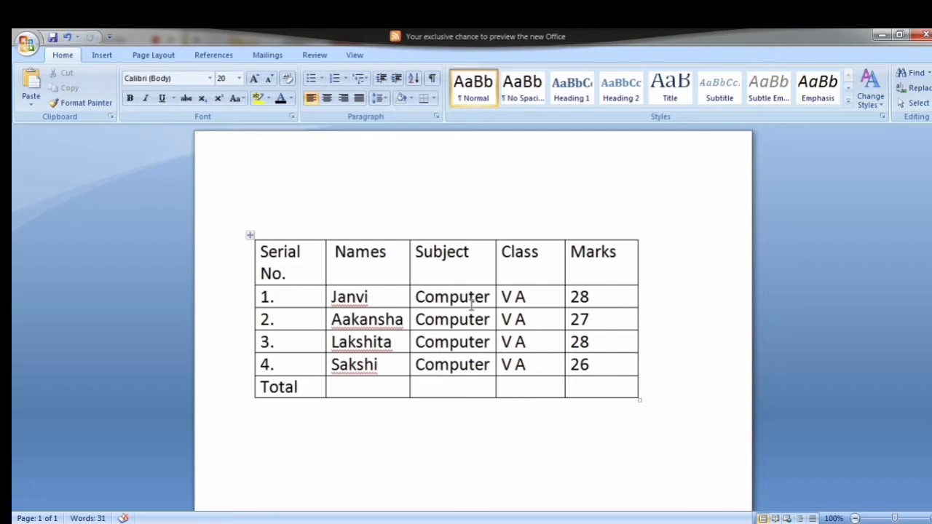
Step: Insert an empty column to the right of the Marks column
{"action": "left_click", "coordinate": [474, 275]}
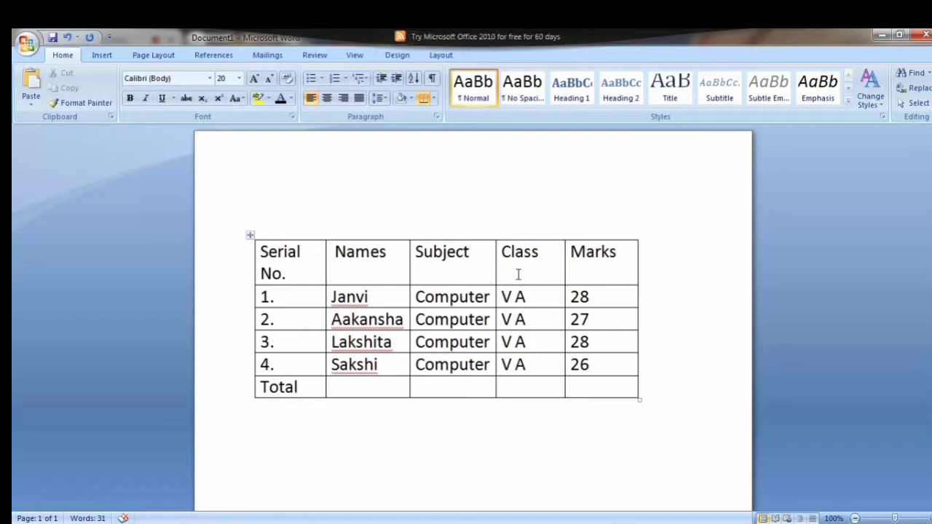
{"action": "left_click", "coordinate": [617, 263]}
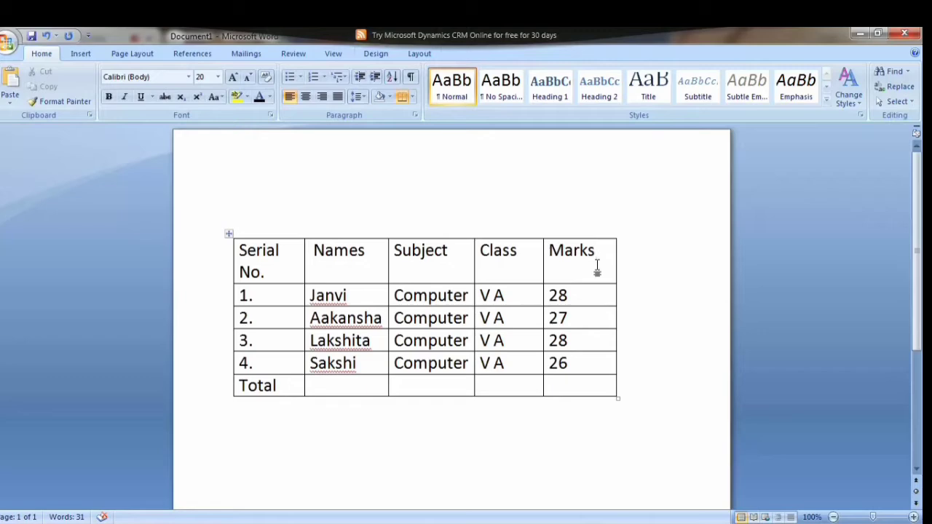
{"action": "left_click", "coordinate": [418, 55]}
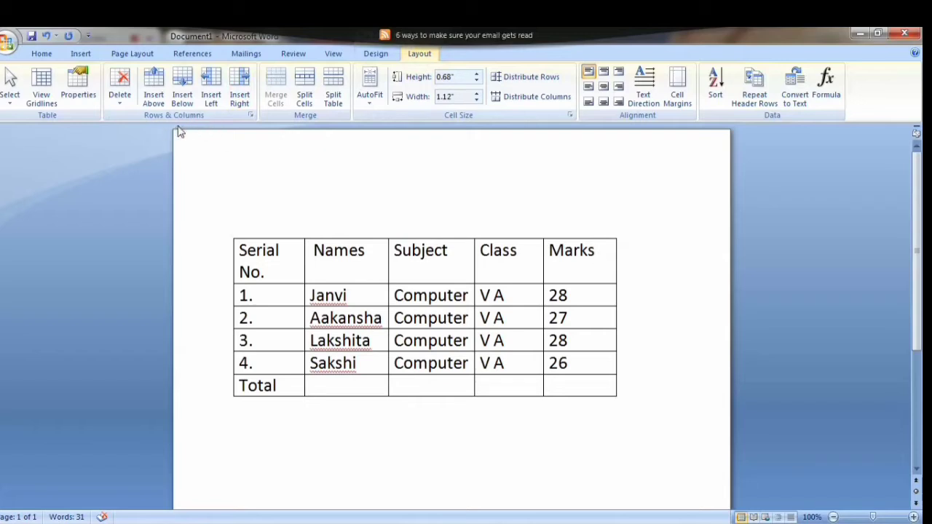
{"action": "mouse_move", "coordinate": [165, 130]}
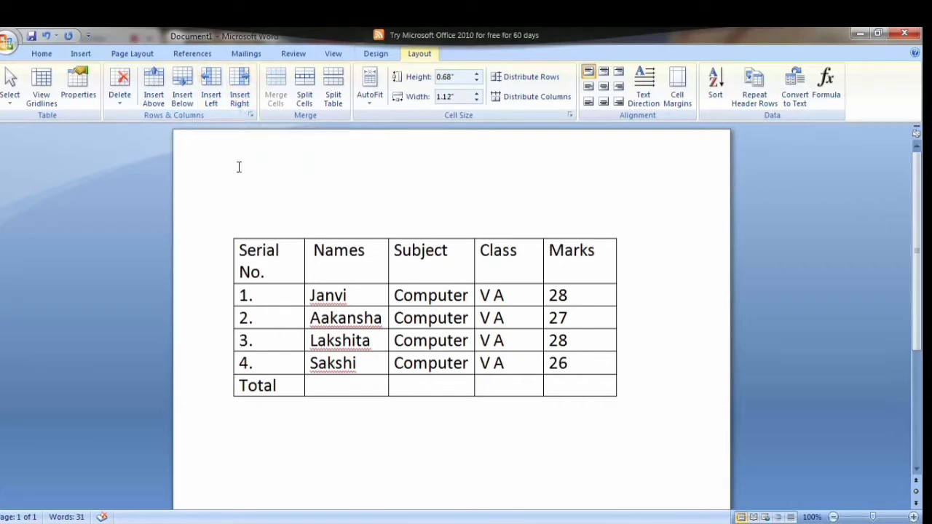
{"action": "left_click", "coordinate": [238, 105]}
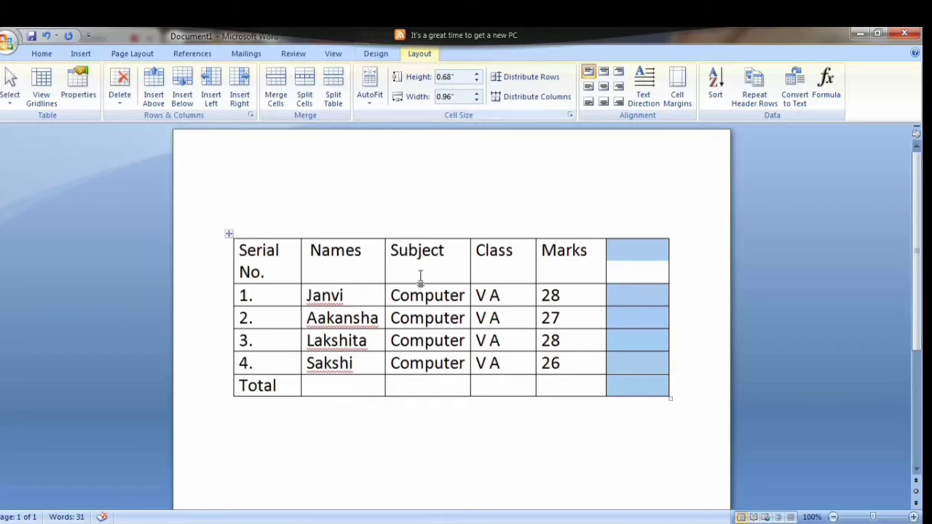
Step: Insert an empty row below the row with serial number 4
{"action": "left_click", "coordinate": [264, 363]}
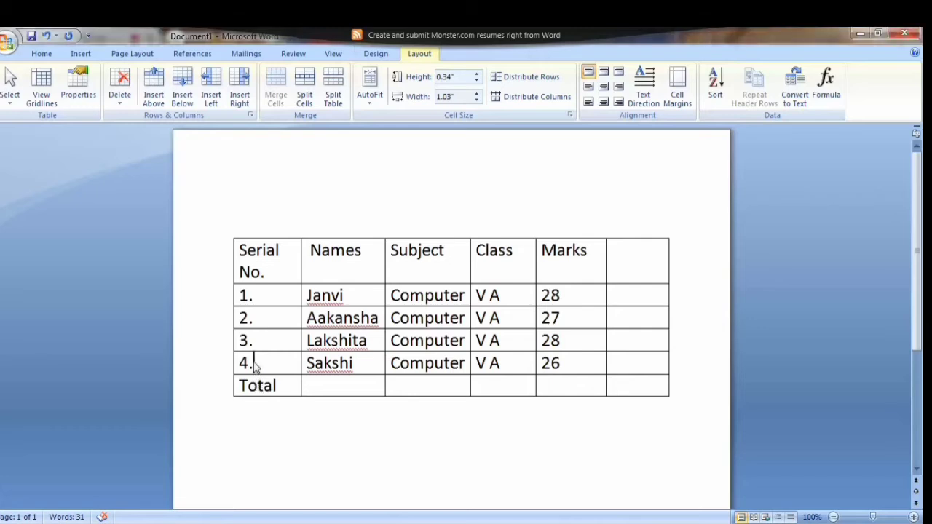
{"action": "left_click", "coordinate": [188, 106]}
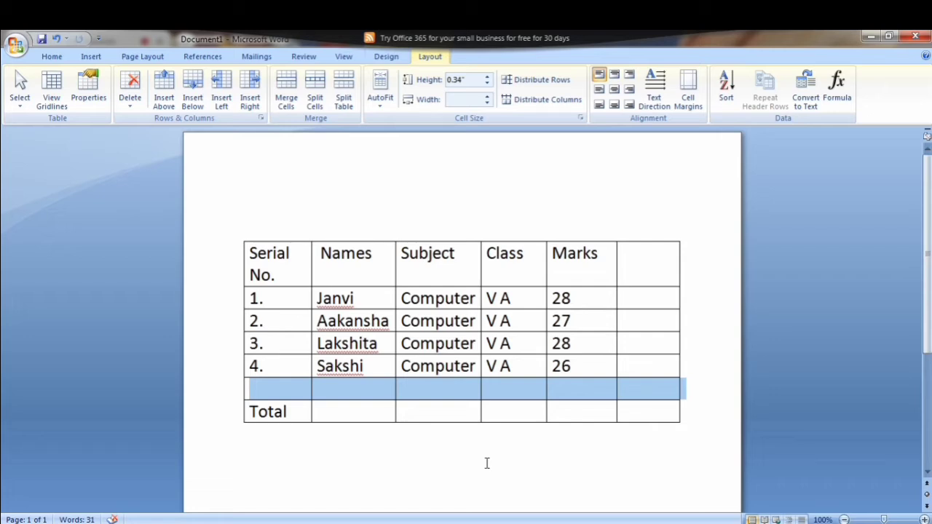
{"action": "left_click", "coordinate": [651, 341]}
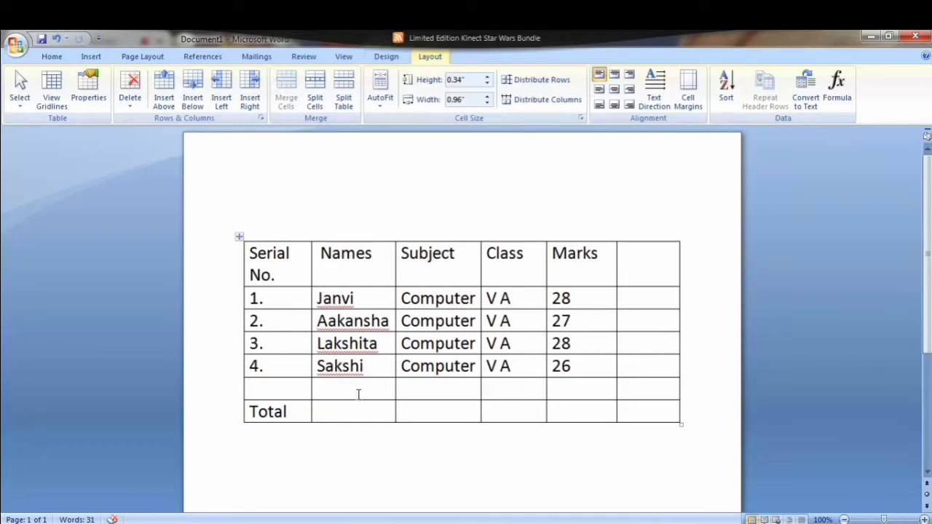
Step: Delete the empty row above the Total row
{"action": "left_click", "coordinate": [287, 389]}
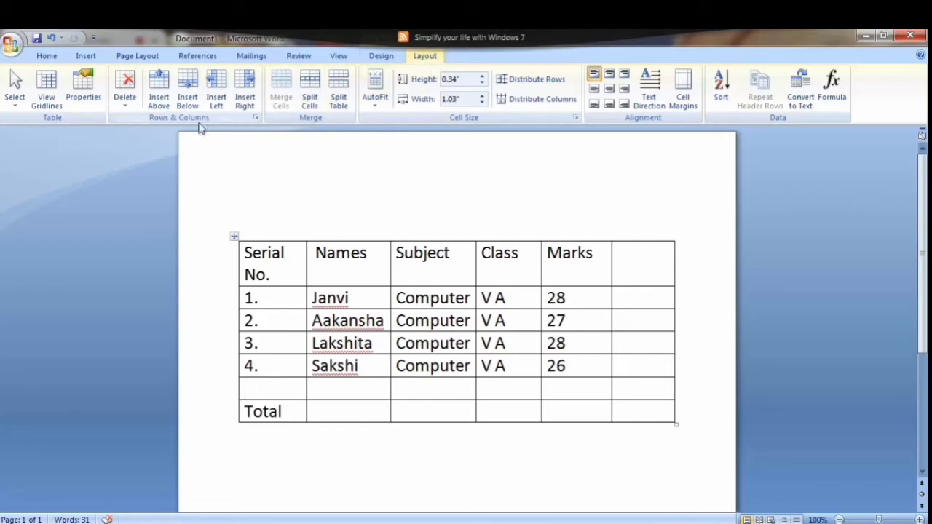
{"action": "left_click", "coordinate": [120, 109]}
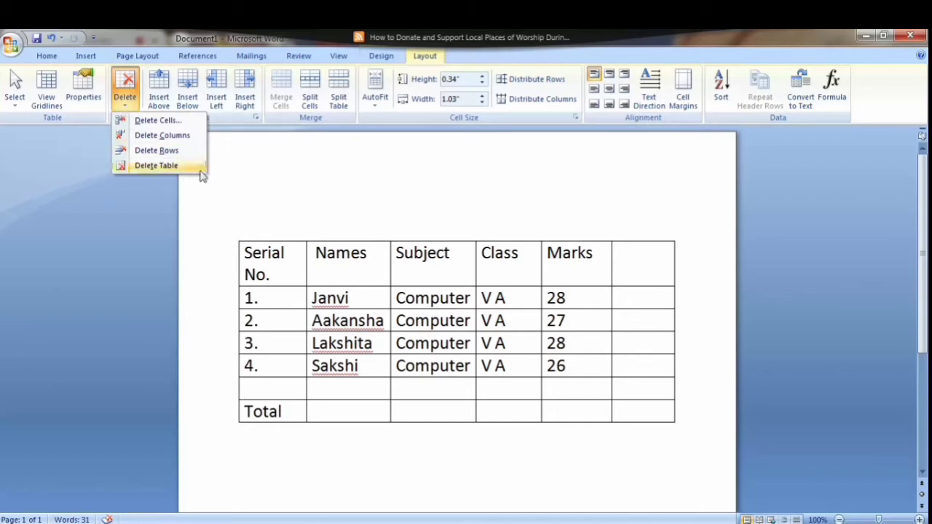
{"action": "left_click", "coordinate": [275, 165]}
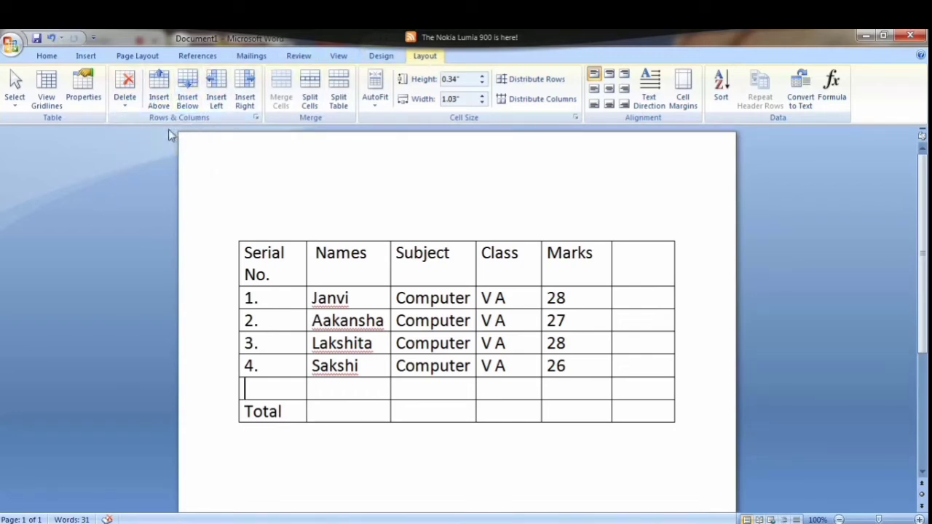
{"action": "left_click", "coordinate": [125, 105]}
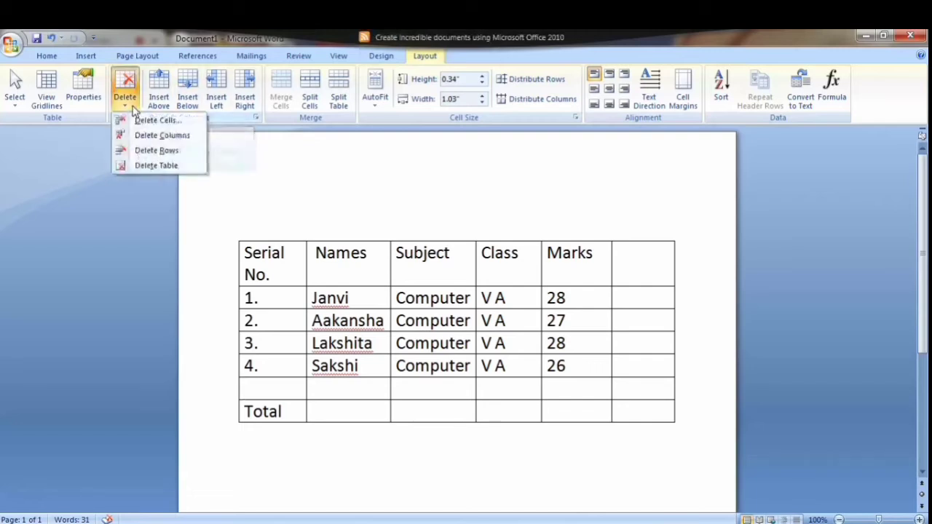
{"action": "left_click", "coordinate": [162, 150]}
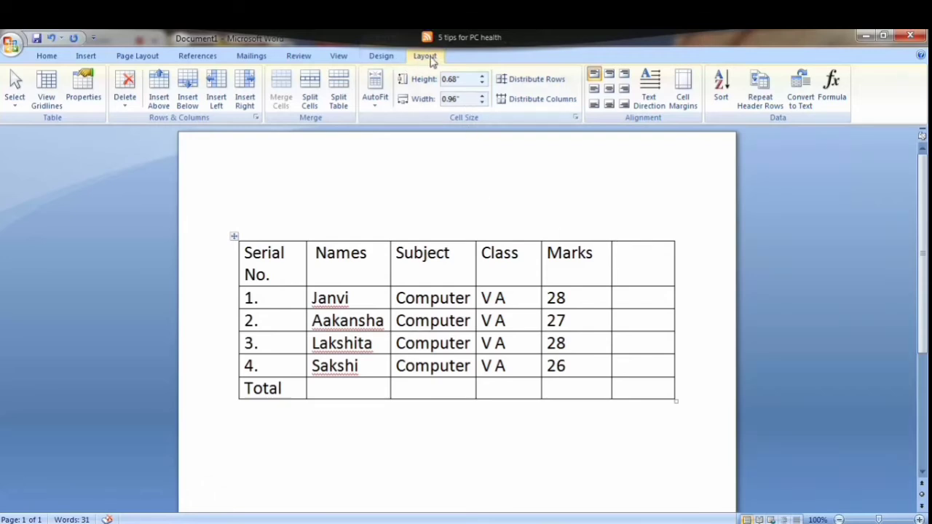
Step: Delete the empty column to the right of the Marks column
{"action": "left_click", "coordinate": [125, 106]}
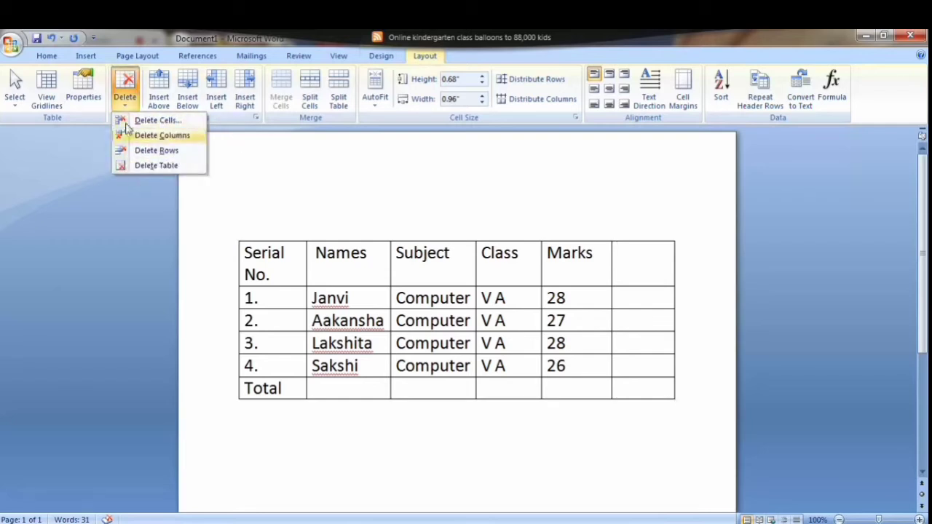
{"action": "left_click", "coordinate": [433, 64]}
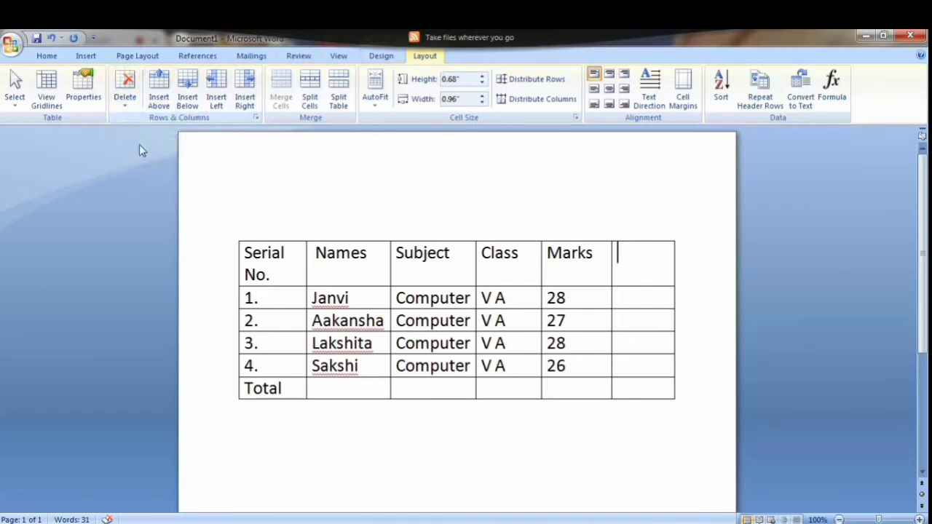
{"action": "left_click", "coordinate": [124, 102]}
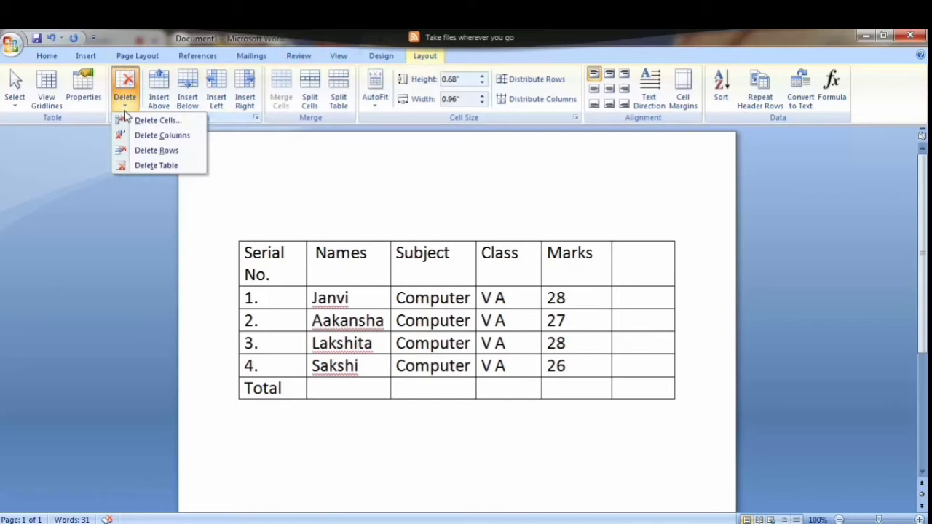
{"action": "left_click", "coordinate": [164, 138]}
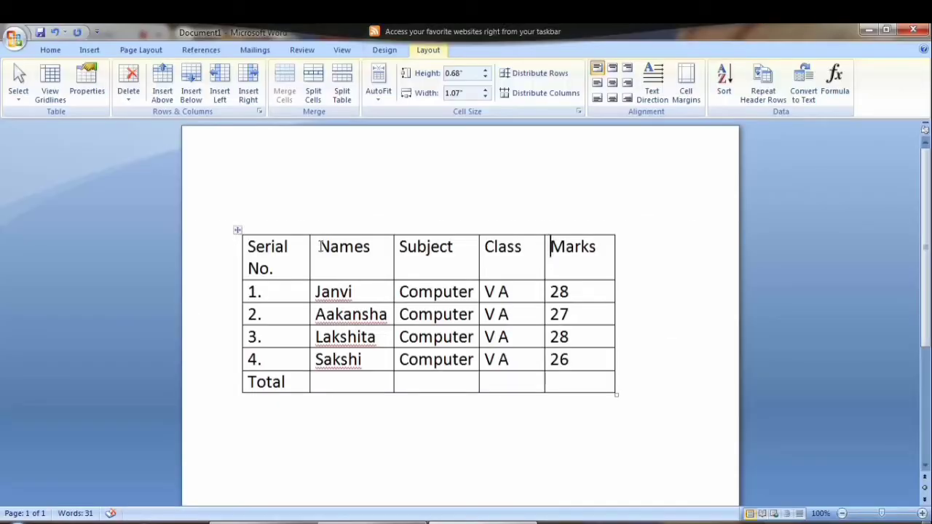
Step: Merge the Names and Subject header cells into one cell
{"action": "left_click", "coordinate": [320, 247]}
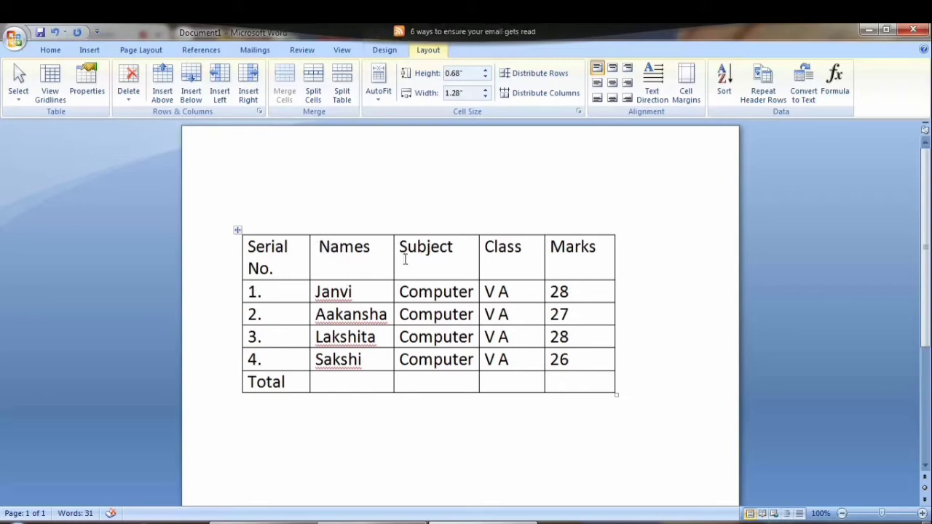
{"action": "left_click_drag", "start_coordinate": [321, 248], "coordinate": [420, 255]}
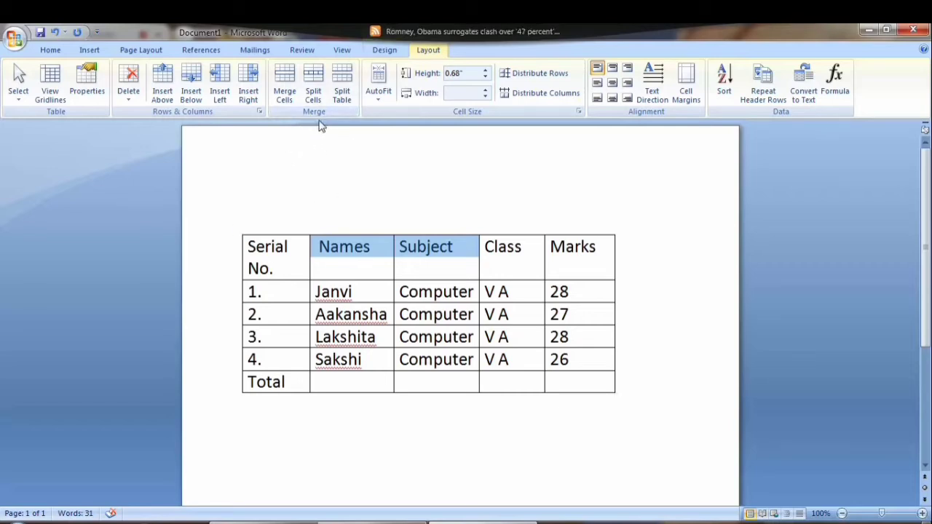
{"action": "left_click", "coordinate": [287, 101]}
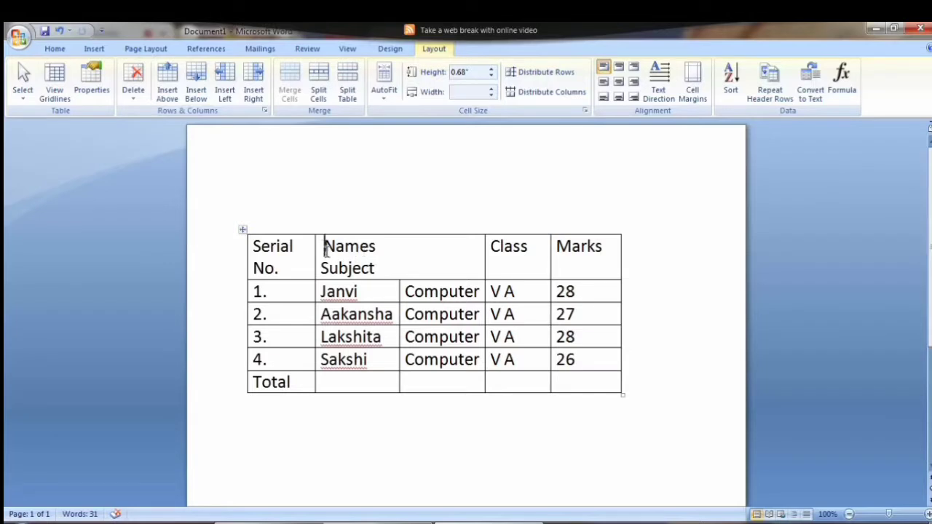
Step: Split the merged Names and Subject header cell into 2 columns and 1 row
{"action": "left_click_drag", "start_coordinate": [325, 248], "coordinate": [365, 269]}
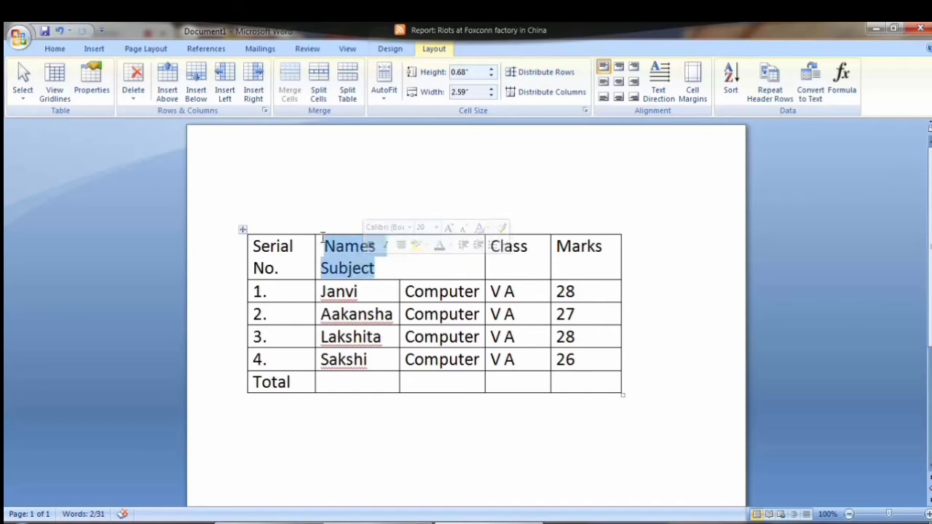
{"action": "left_click", "coordinate": [401, 270]}
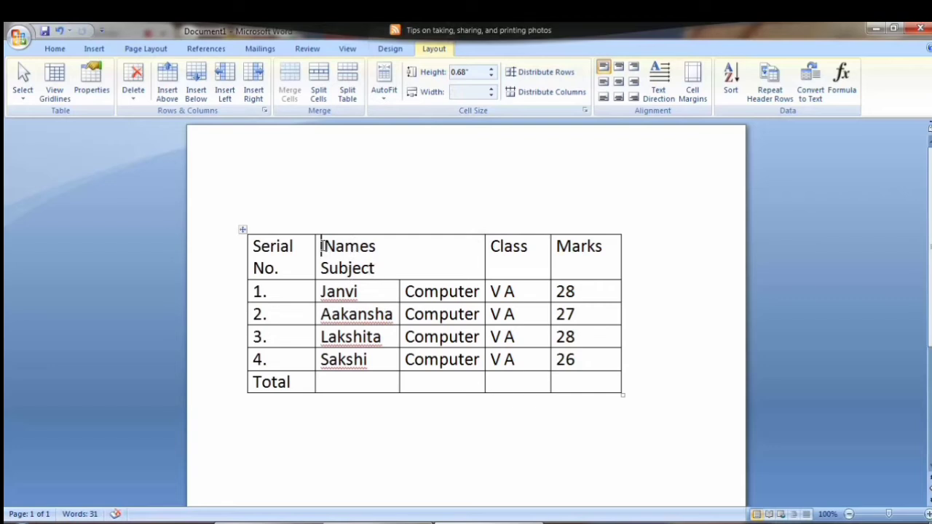
{"action": "left_click_drag", "start_coordinate": [321, 246], "coordinate": [375, 271]}
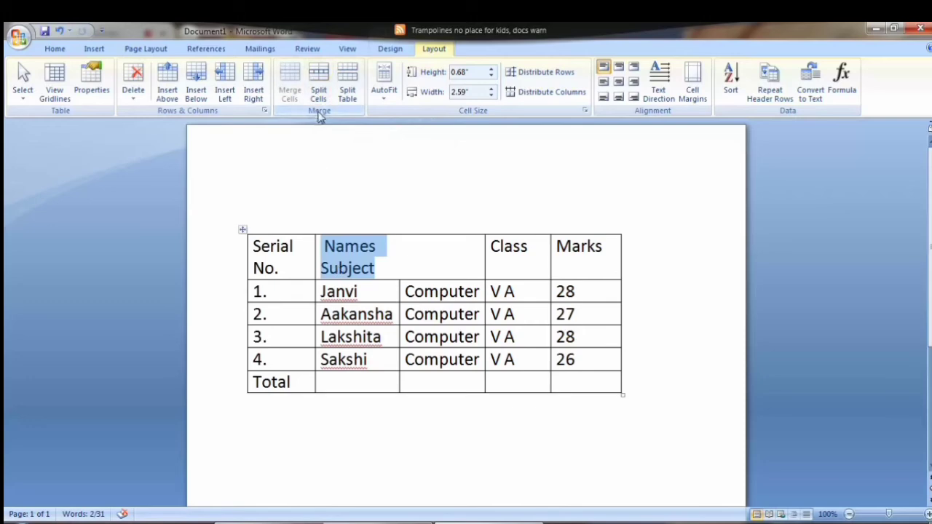
{"action": "left_click", "coordinate": [318, 96]}
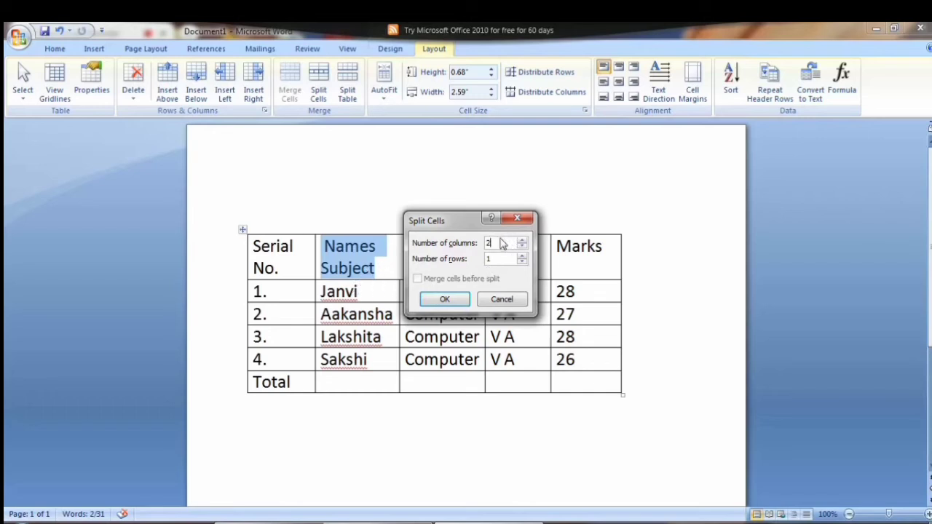
{"action": "key", "text": "BackSpace"}
{"action": "type", "text": "2"}
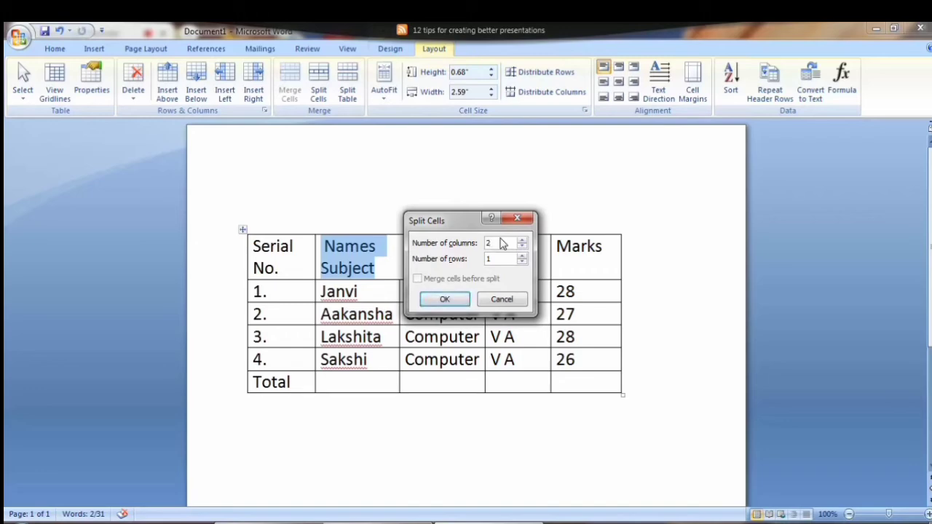
{"action": "left_click", "coordinate": [449, 298]}
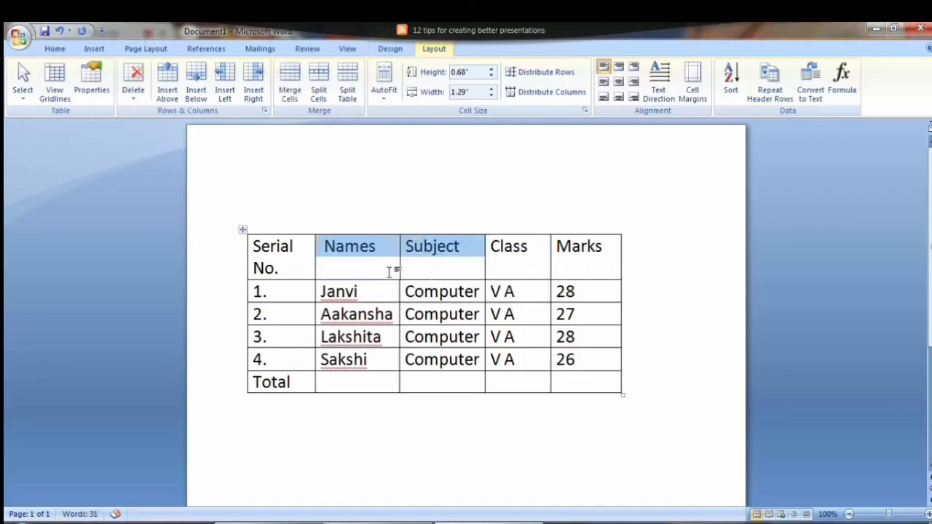
{"action": "left_click", "coordinate": [466, 260]}
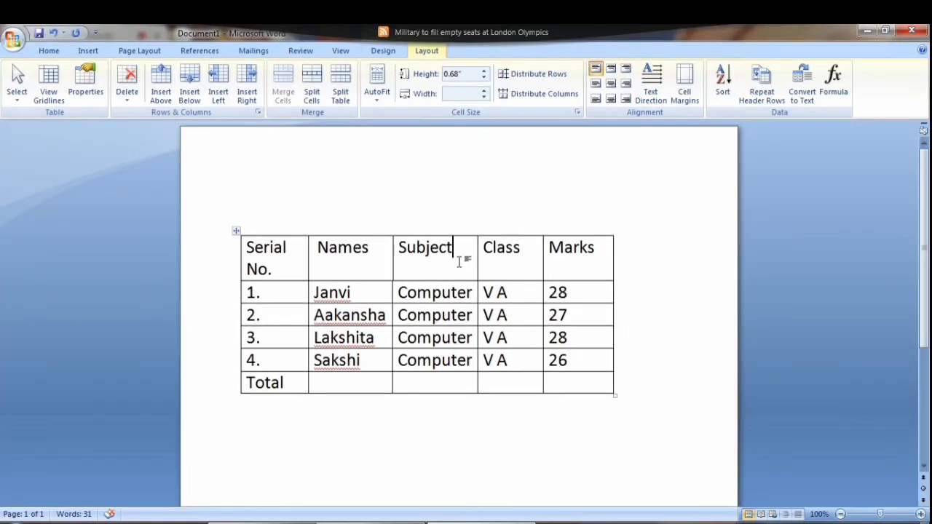